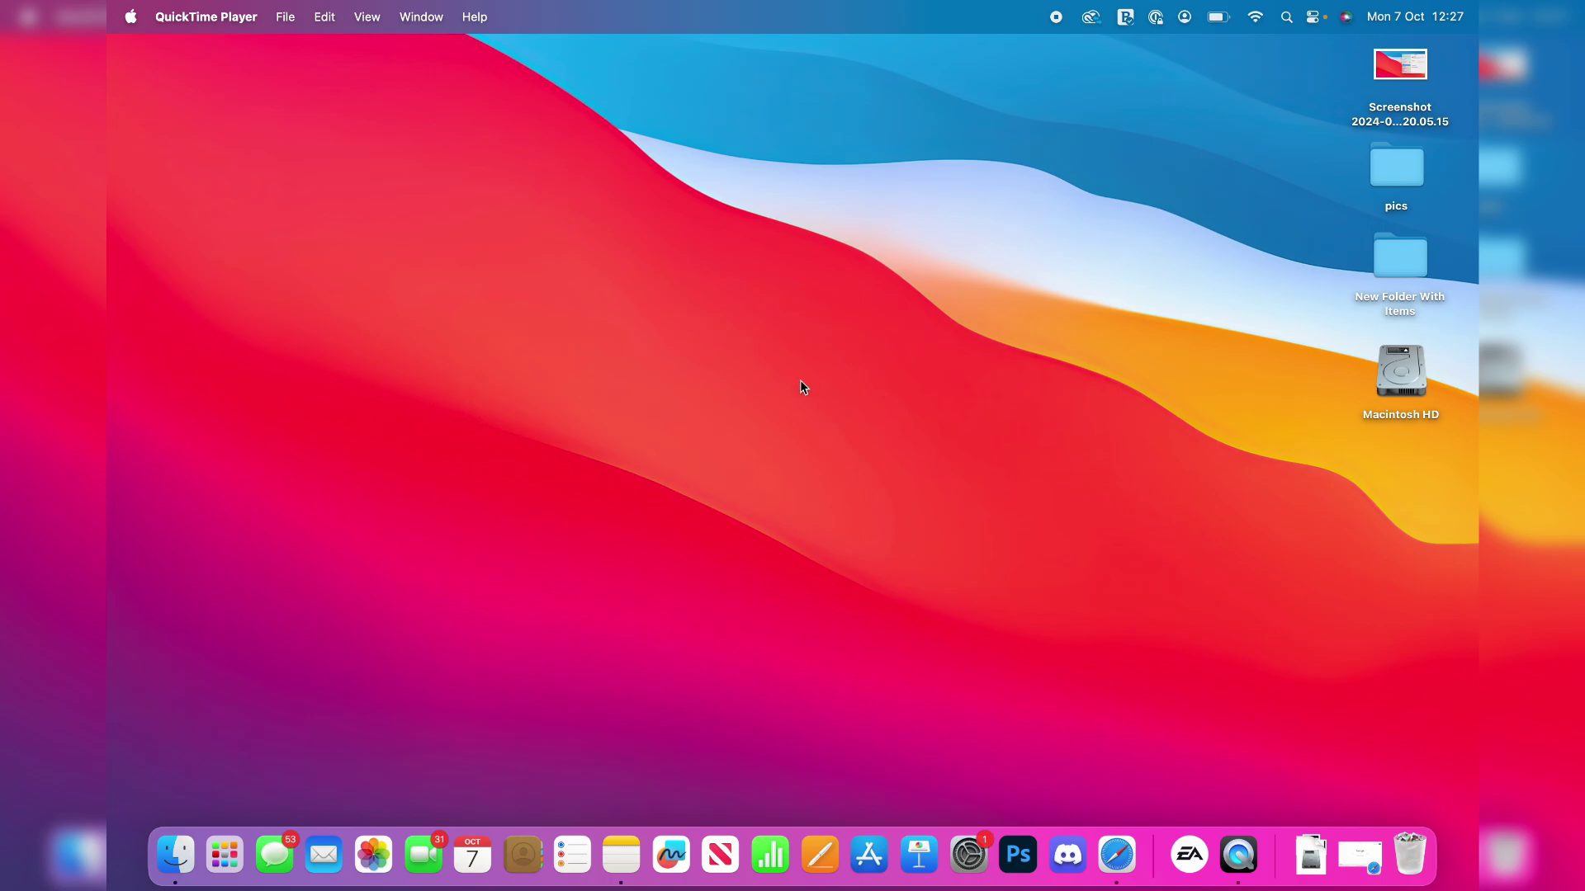
Search Google for 'google chrome' in Safari and start the Chrome for macOS download.
{"action": "left_click", "coordinate": [1119, 855]}
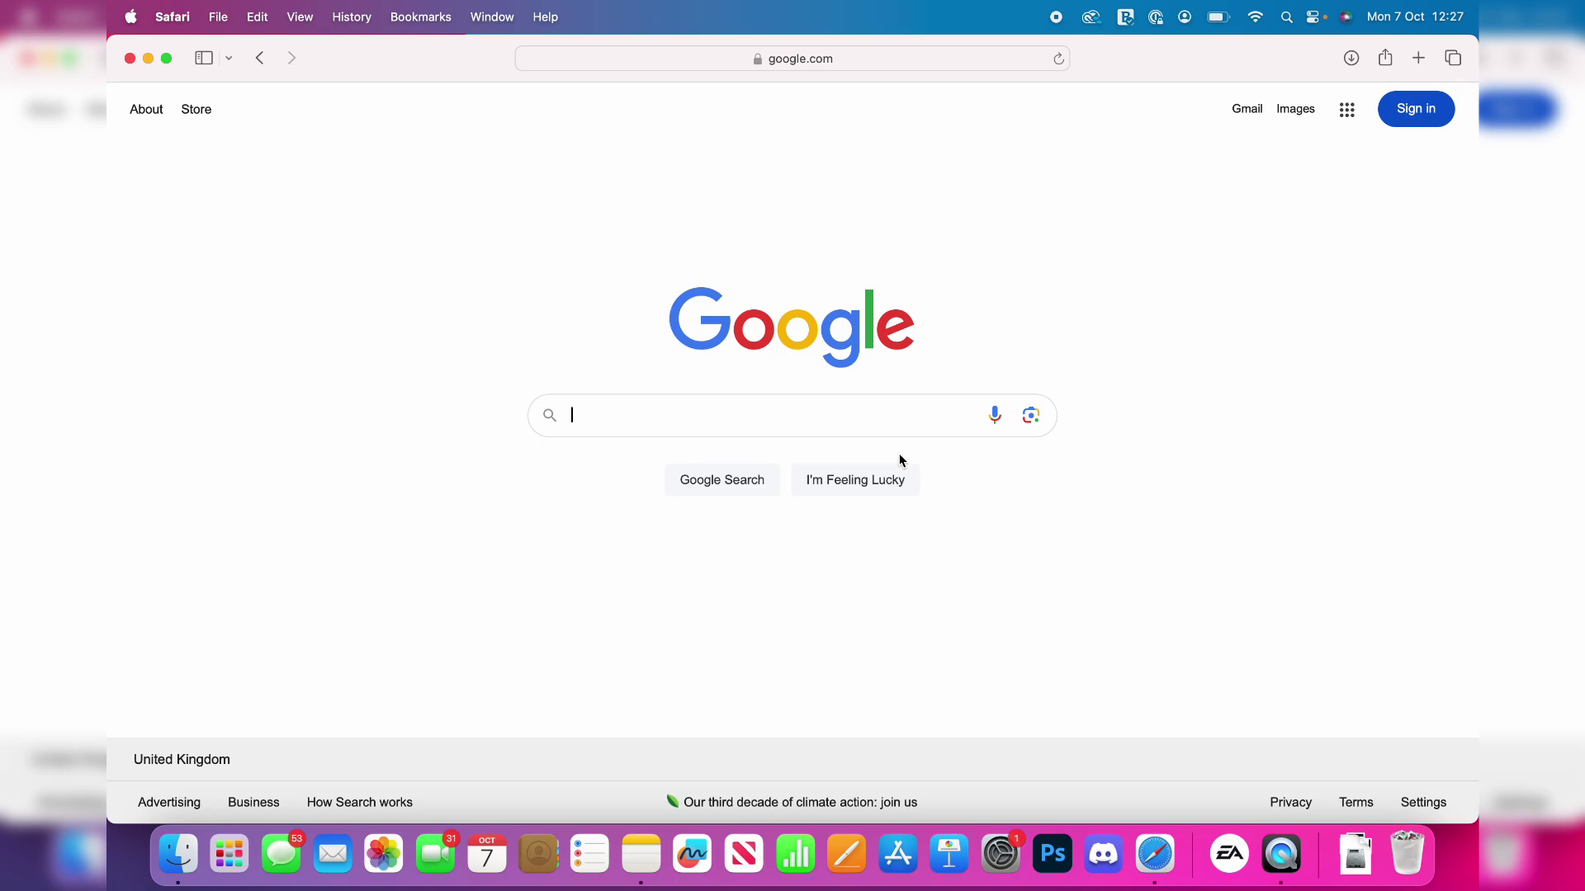
{"action": "type", "text": "googlr"}
{"action": "key", "text": "BackSpace"}
{"action": "type", "text": "e chrome"}
{"action": "key", "text": "Return"}
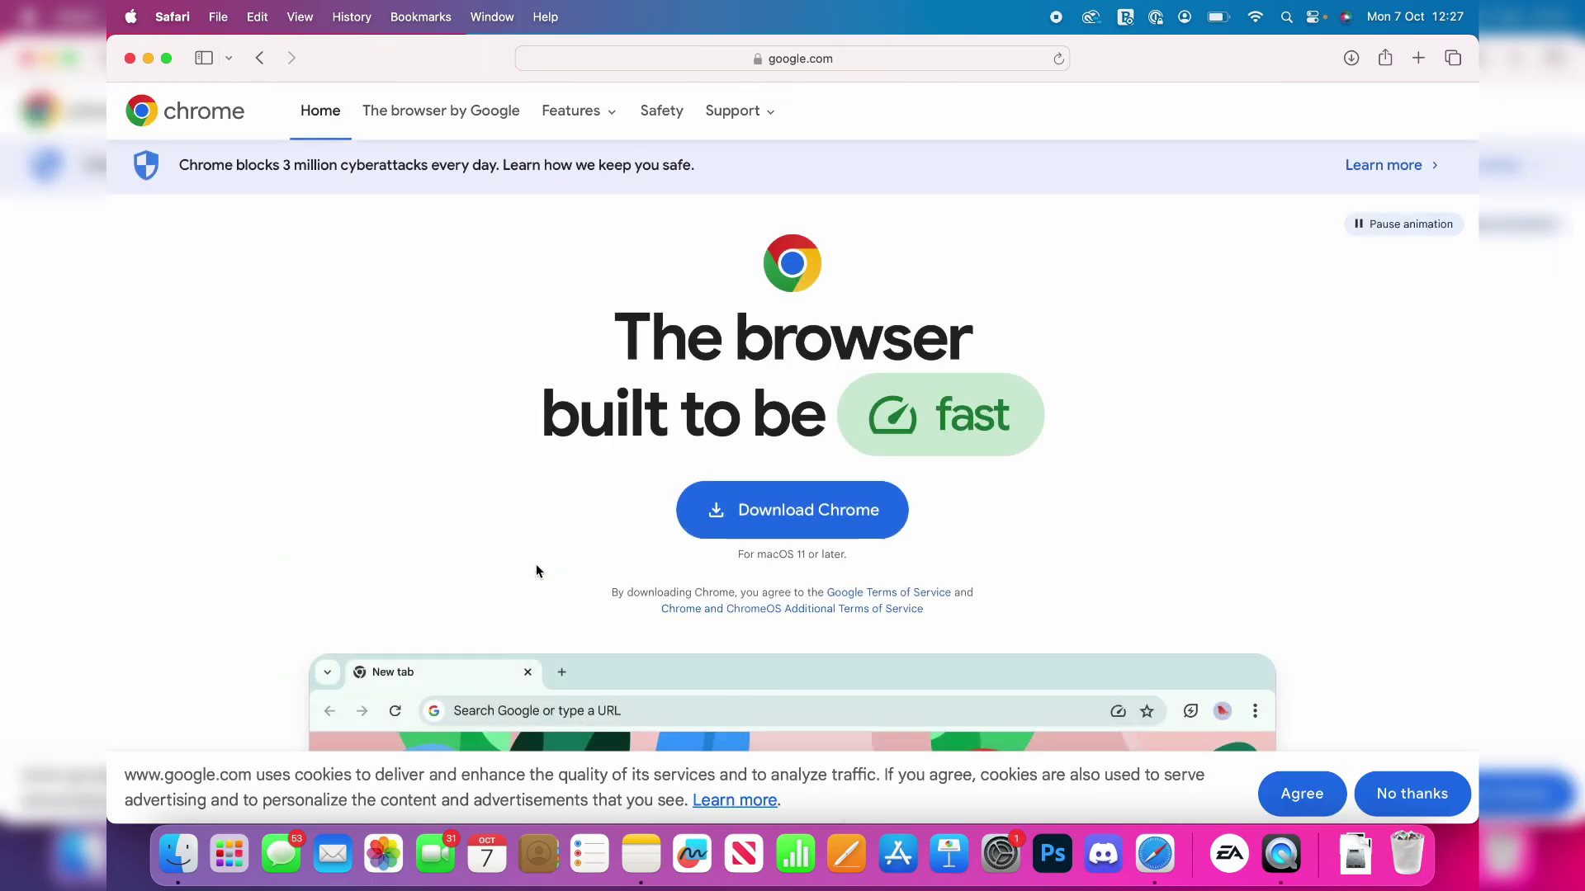
{"action": "left_click", "coordinate": [801, 510]}
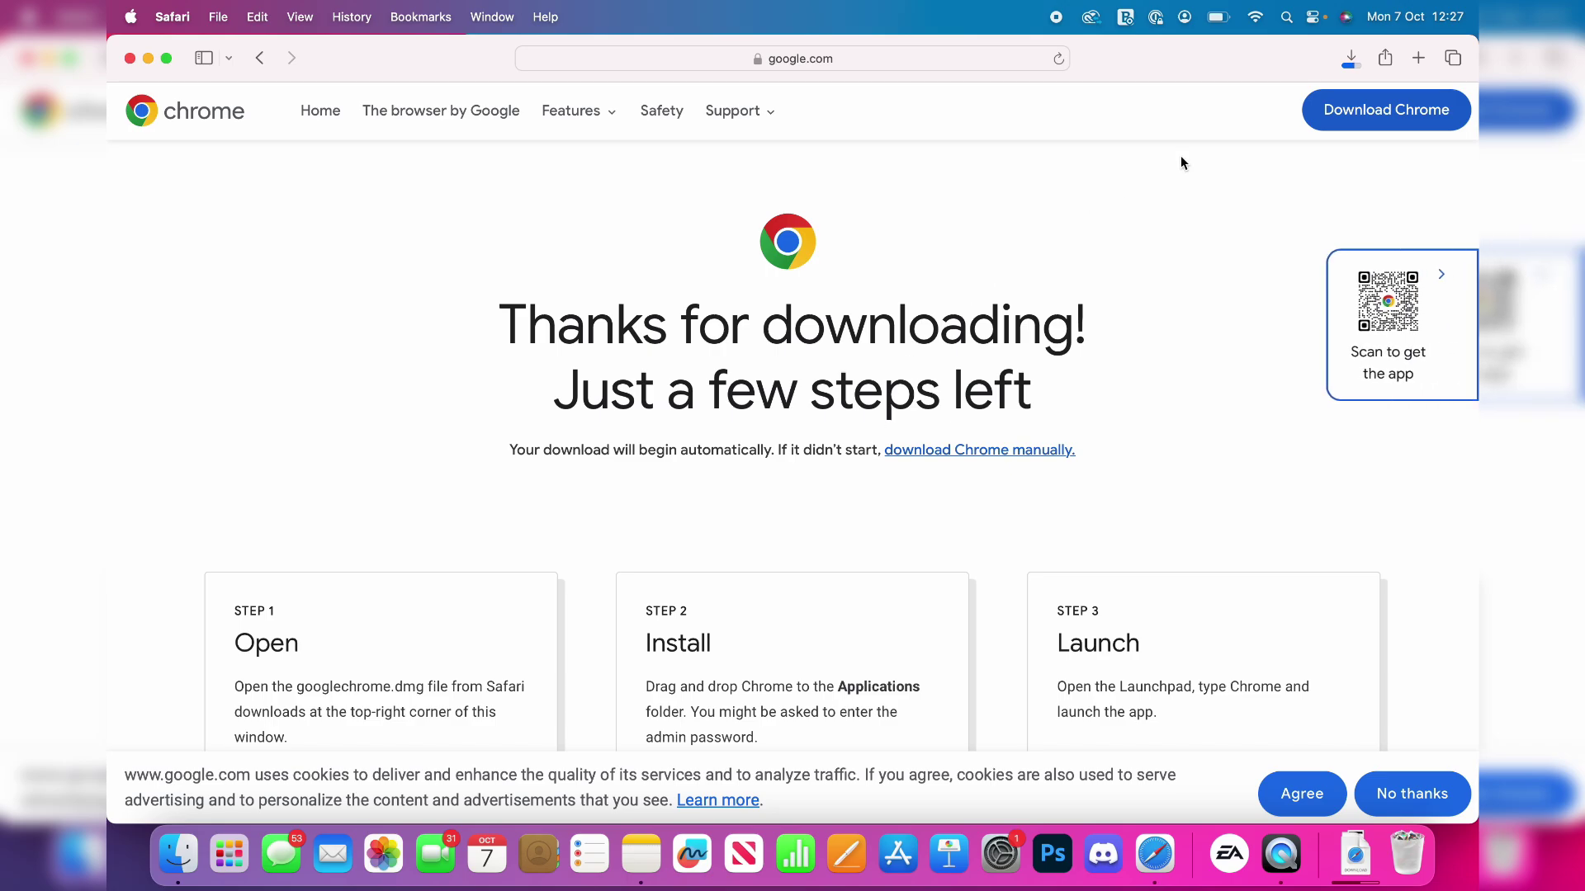
Open googlechrome.dmg from Safari's recent downloads list.
{"action": "left_click", "coordinate": [1351, 58]}
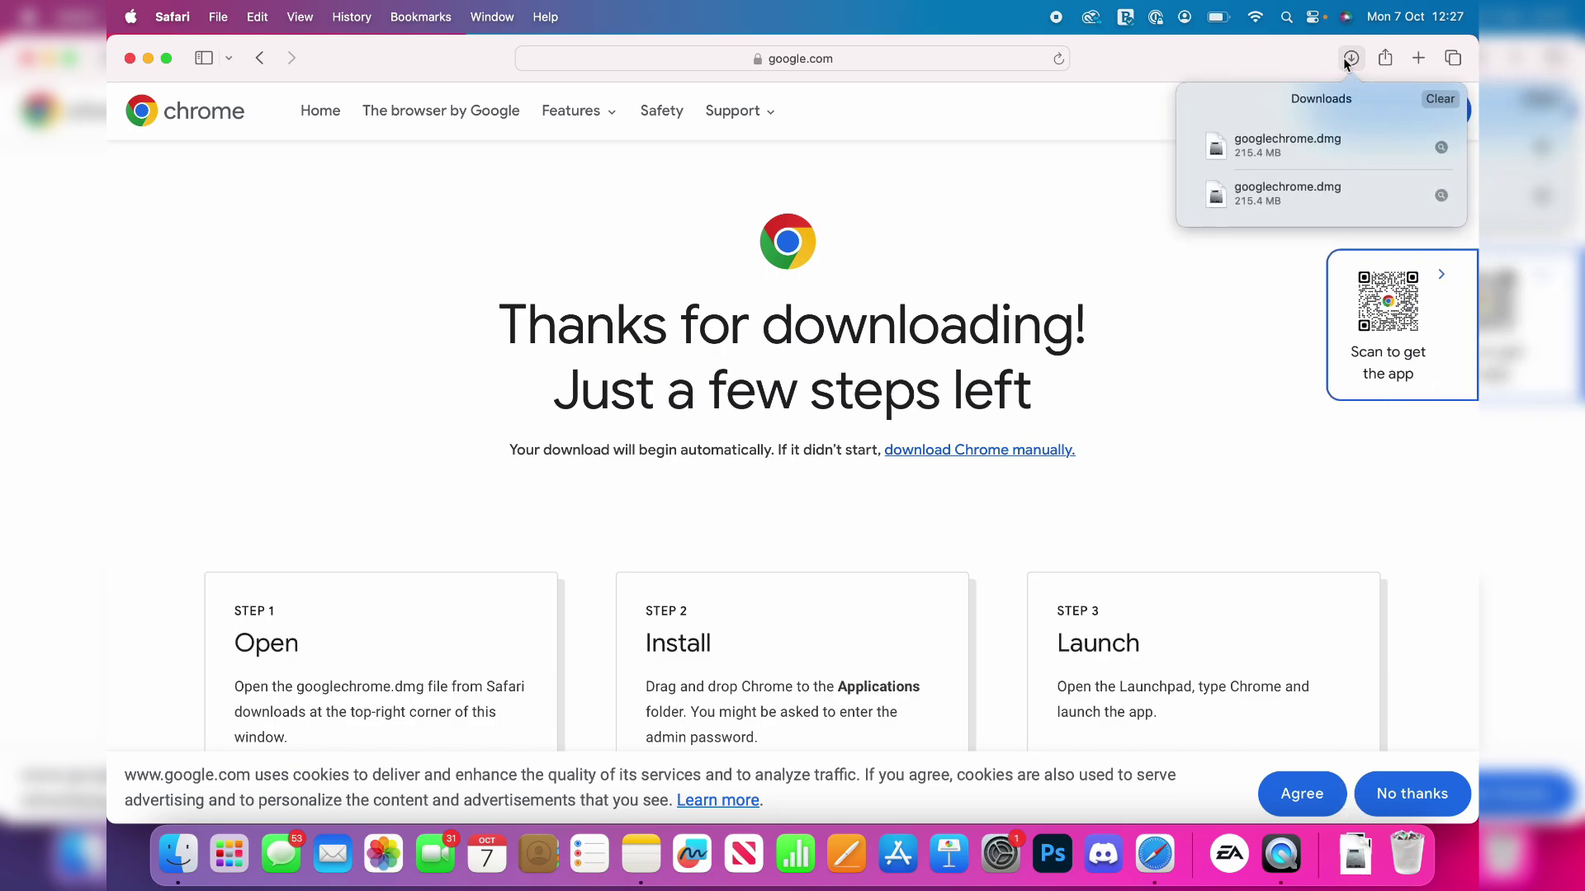
{"action": "left_click", "coordinate": [1281, 145]}
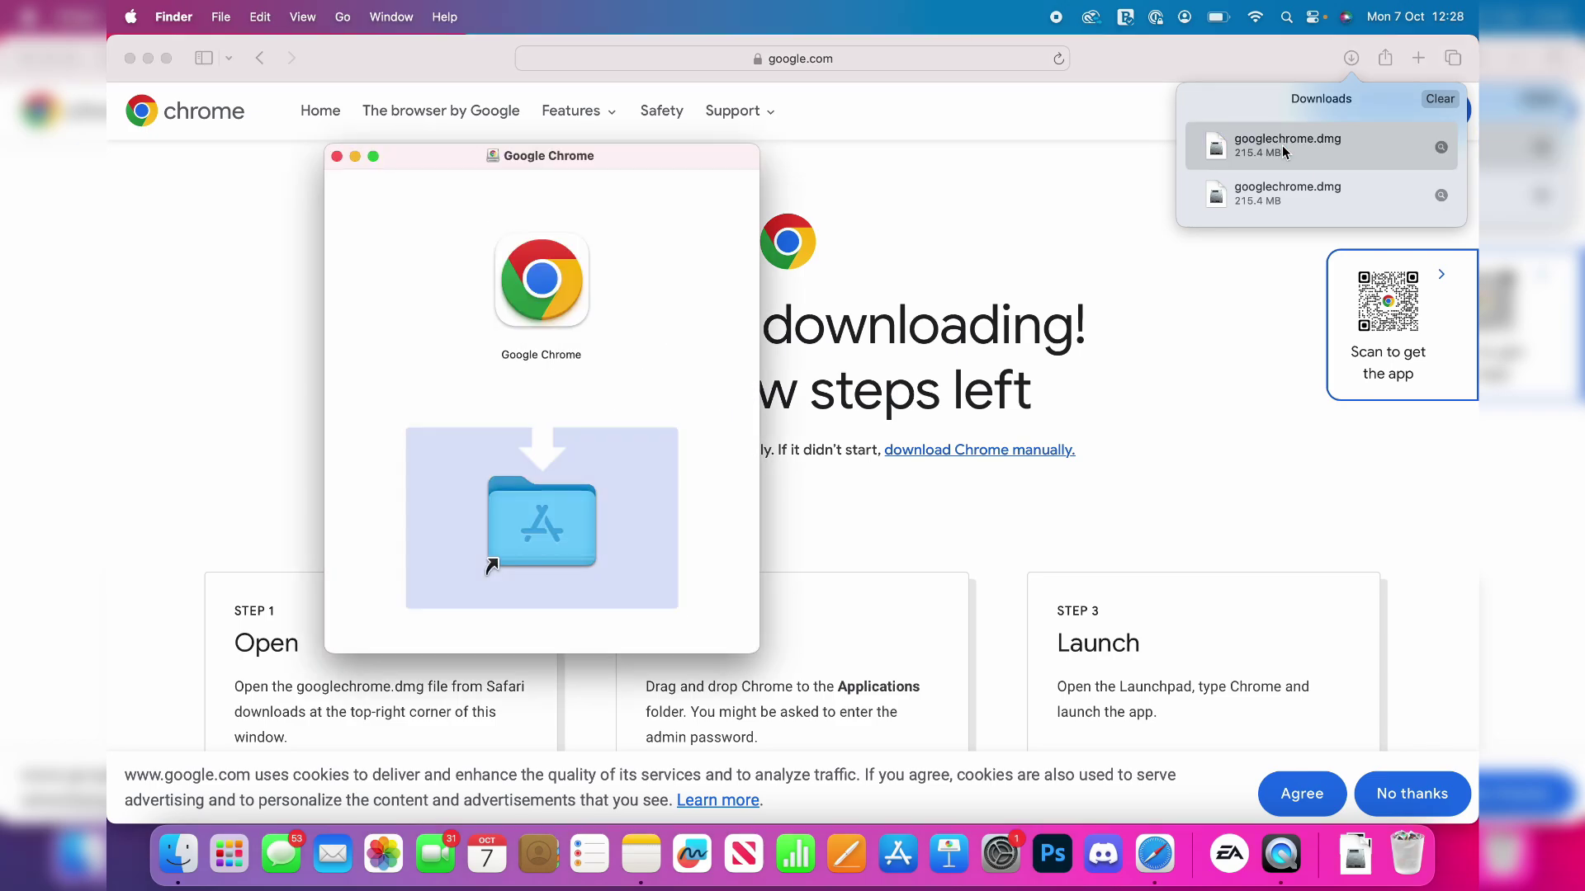
Reposition the installer window and drag Google Chrome onto the Applications folder.
{"action": "left_click_drag", "start_coordinate": [663, 153], "coordinate": [900, 109]}
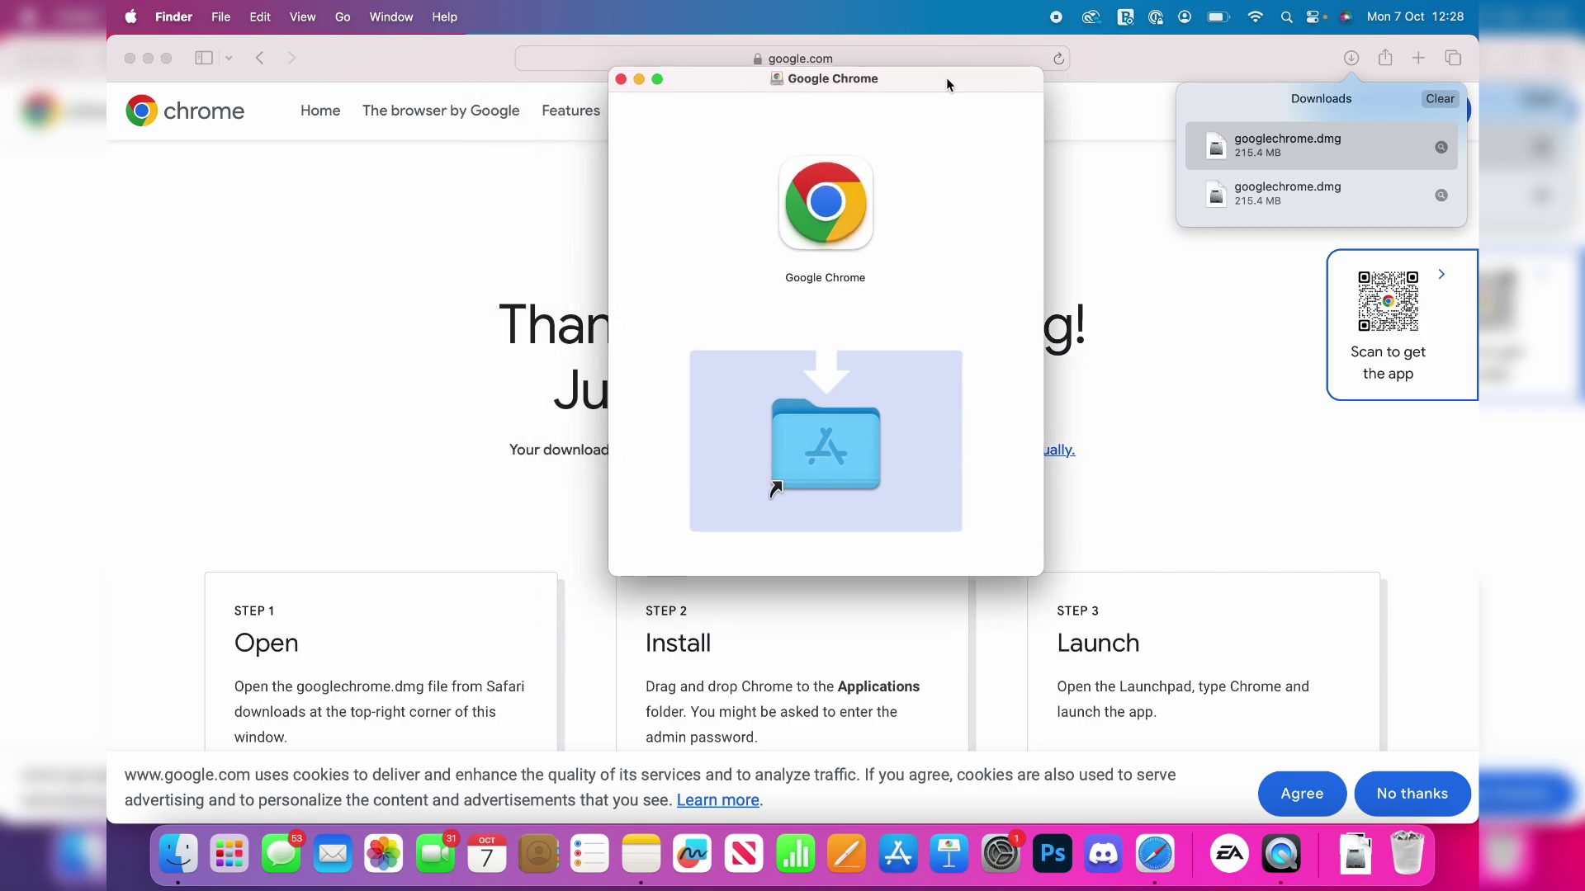
{"action": "left_click_drag", "start_coordinate": [788, 230], "coordinate": [782, 453]}
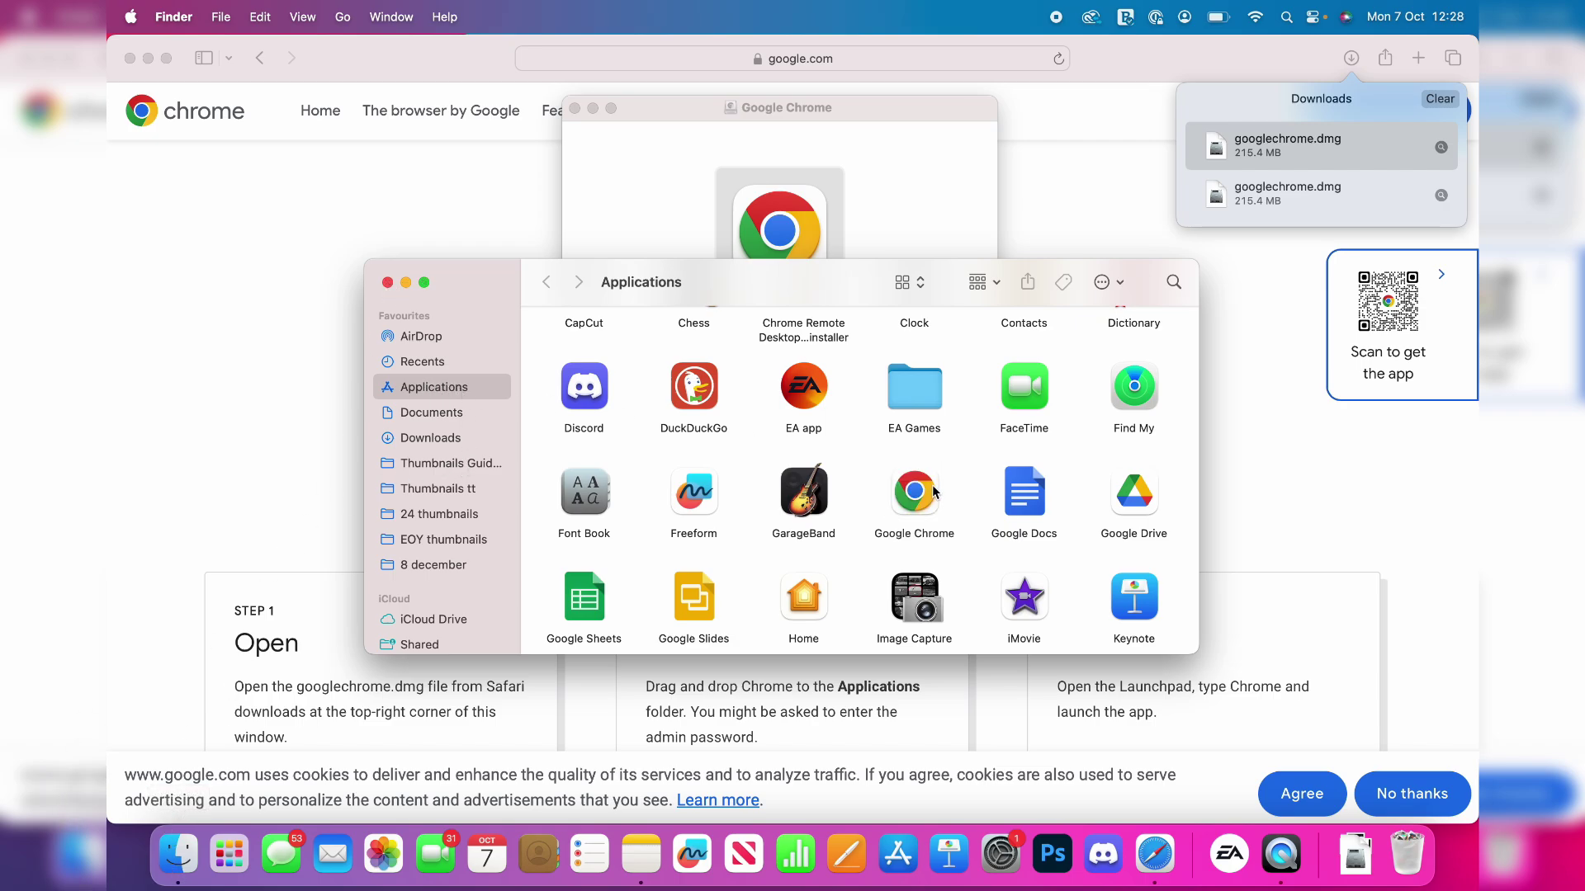
Launch Google Chrome from Applications, confirming the internet-download security warning.
{"action": "double_click", "coordinate": [919, 489]}
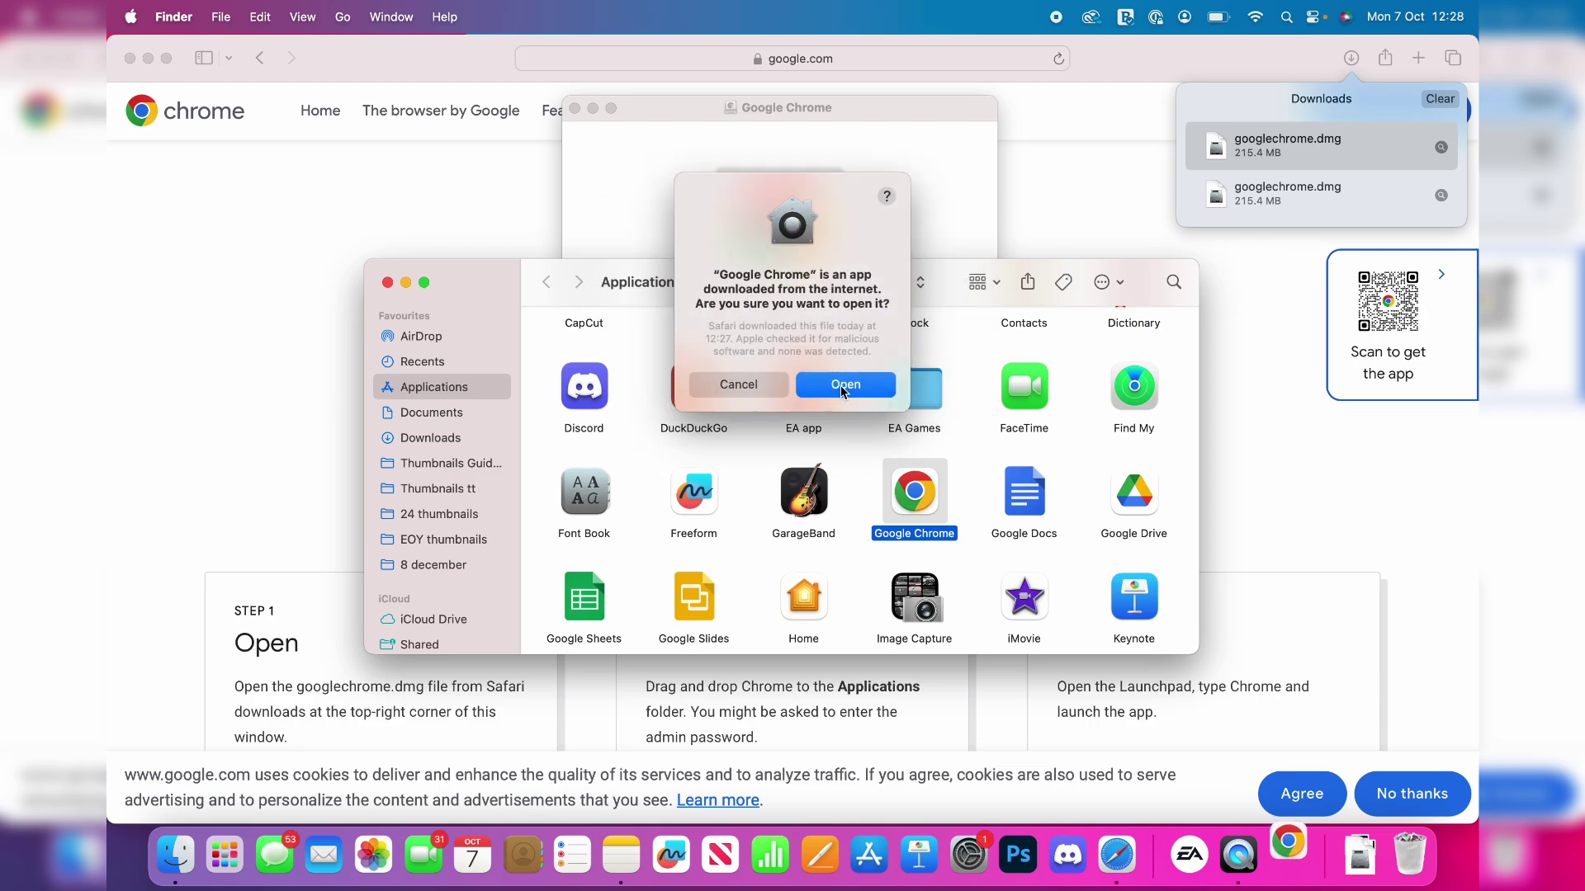
{"action": "left_click", "coordinate": [844, 384]}
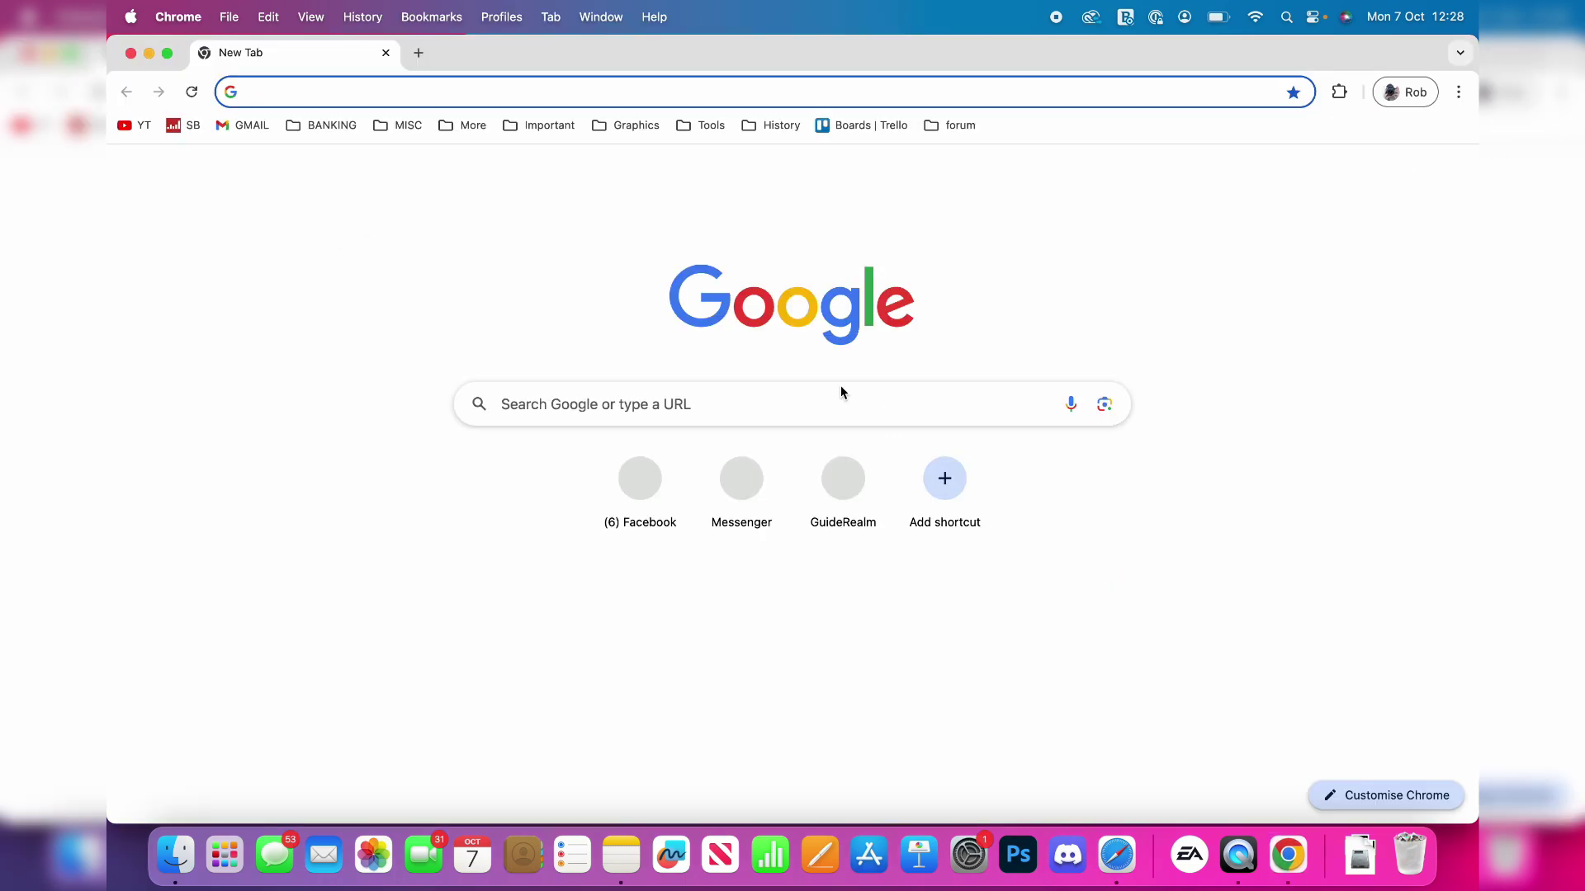